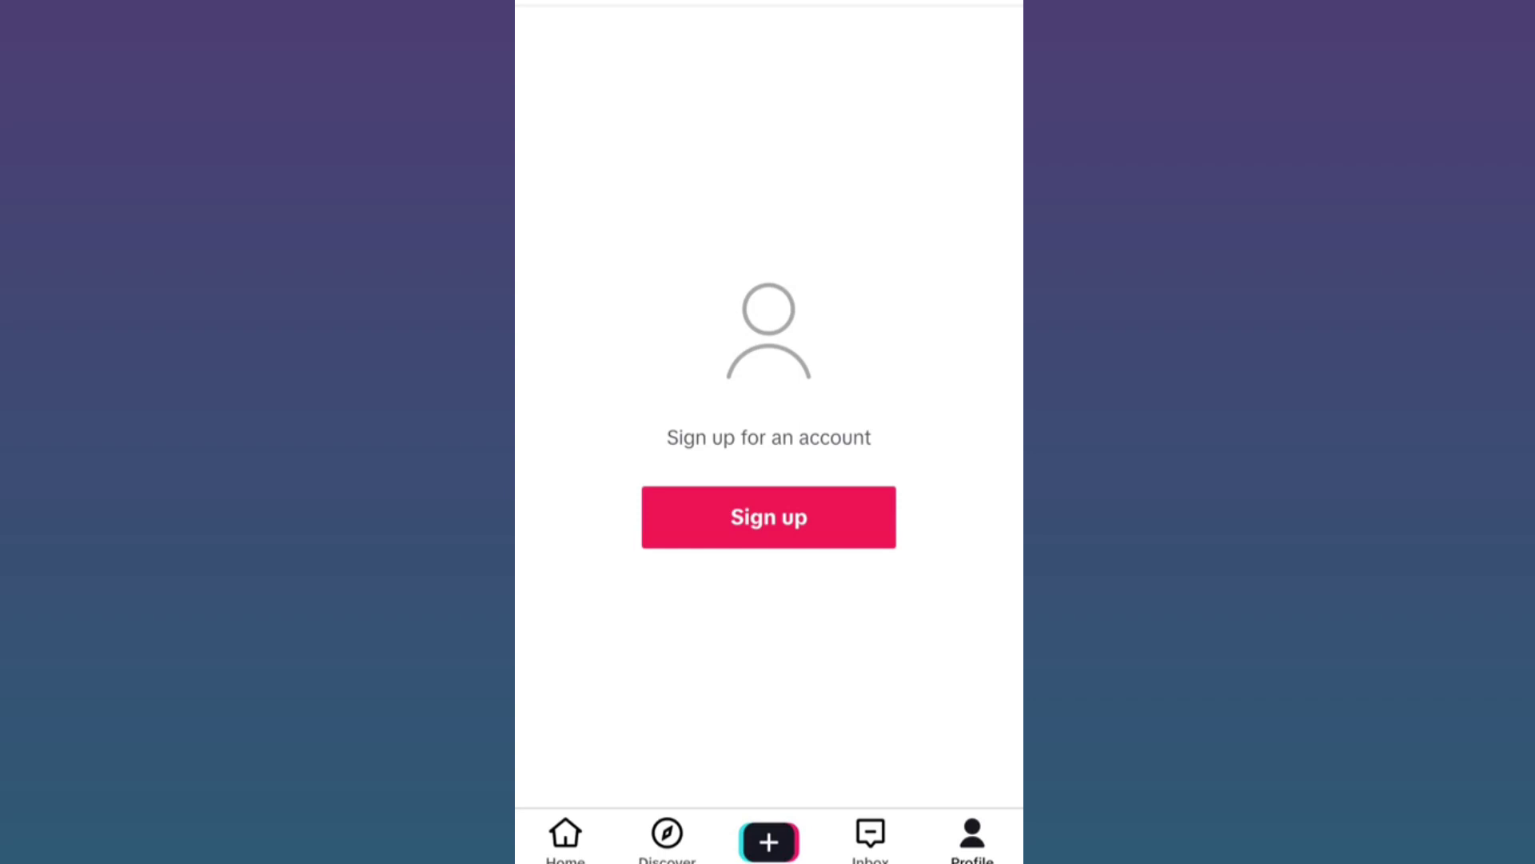
# Open TikTok's sign-up options from the Profile tab's Sign up button.
pyautogui.click(769, 517)
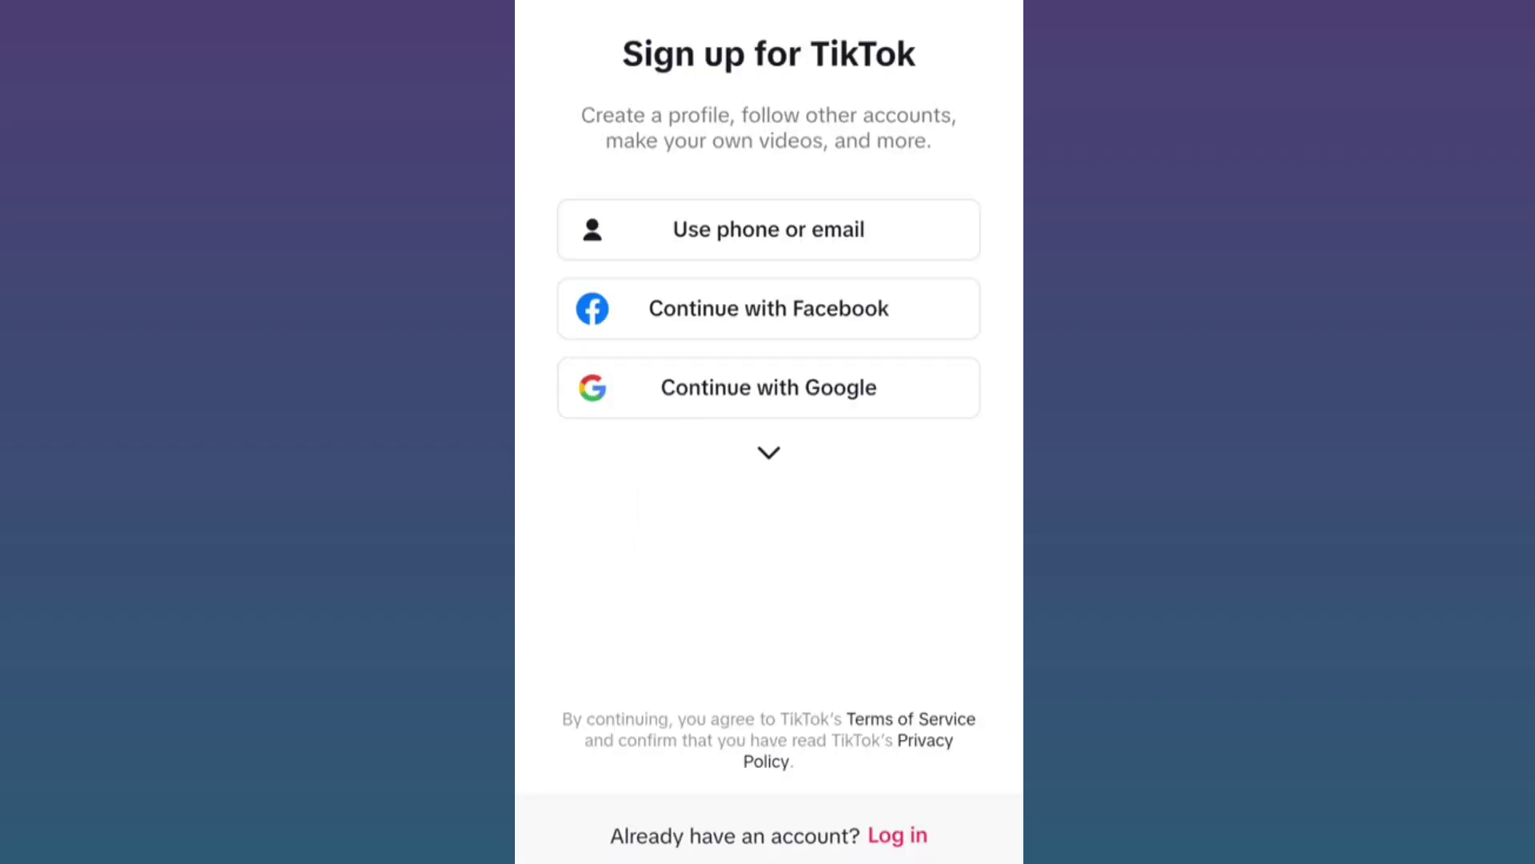
# Switch to log in with email/username and focus the username field for 'Type user name'.
pyautogui.click(898, 836)
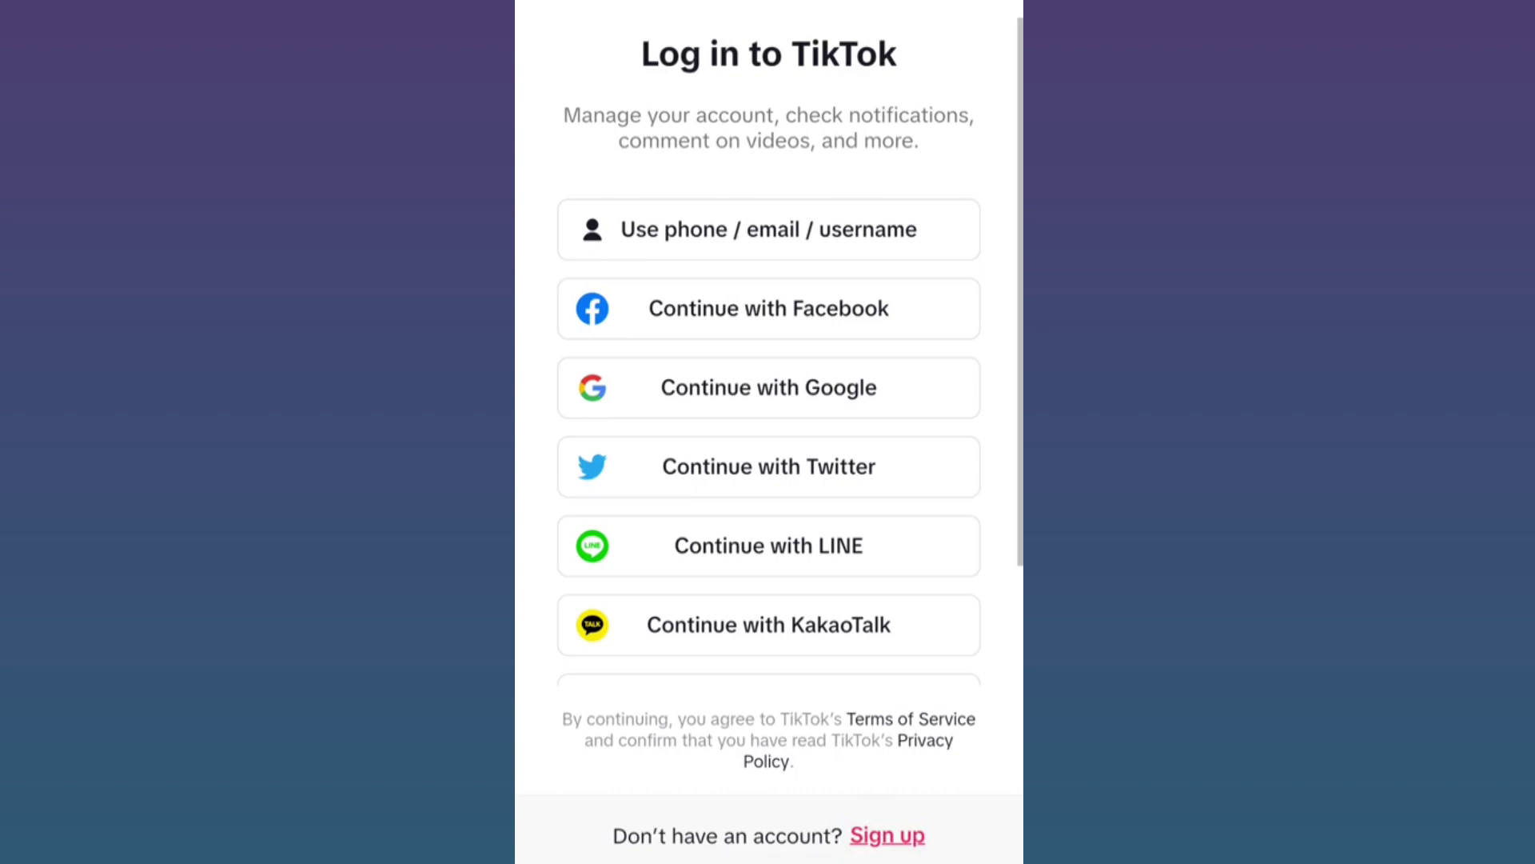
pyautogui.scroll(-2, 768, 480)
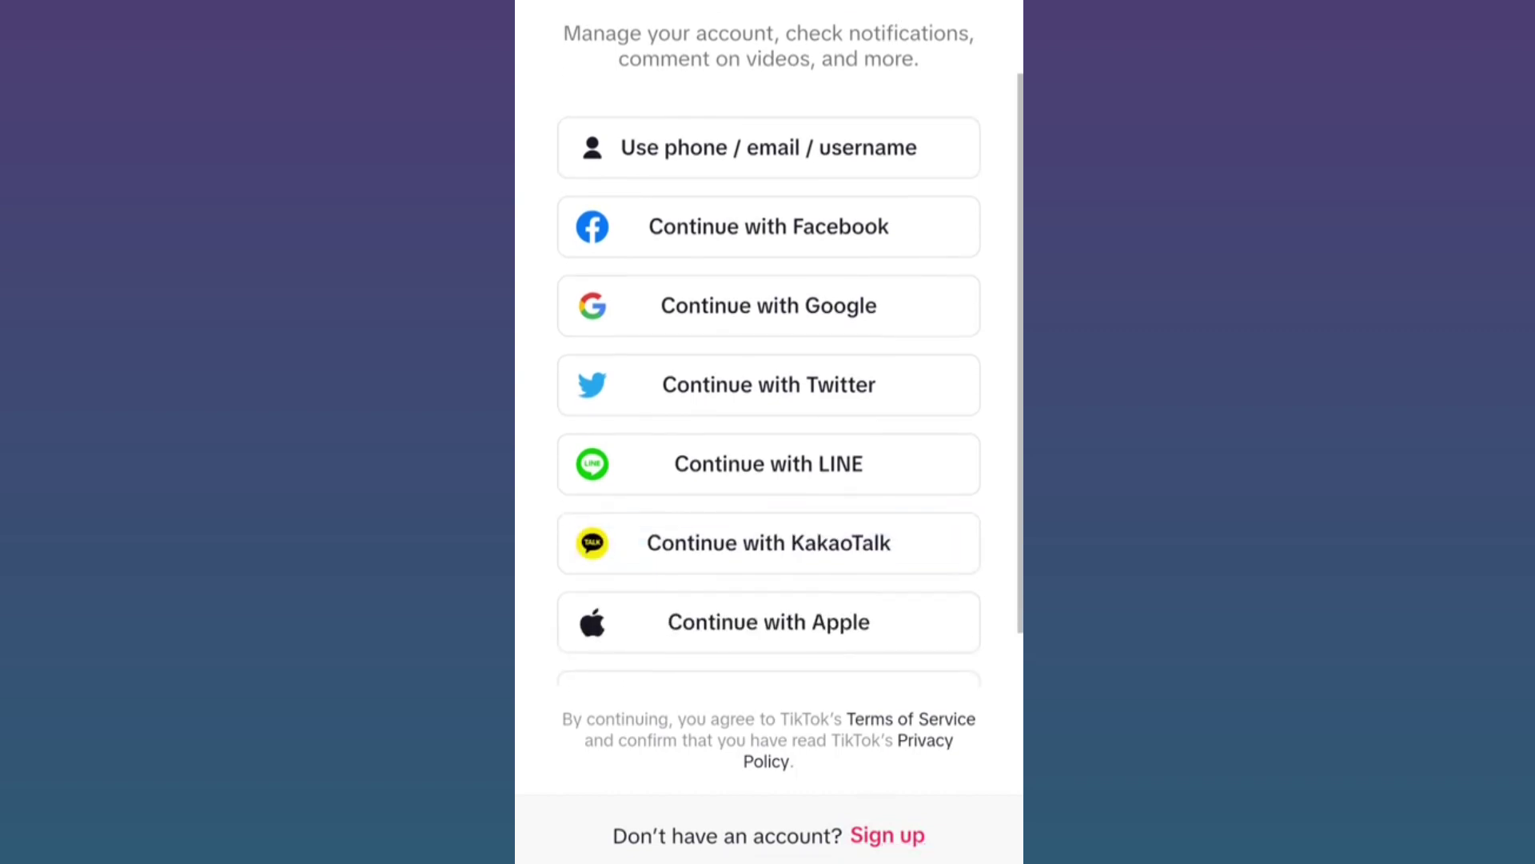
pyautogui.scroll(-1, 768, 480)
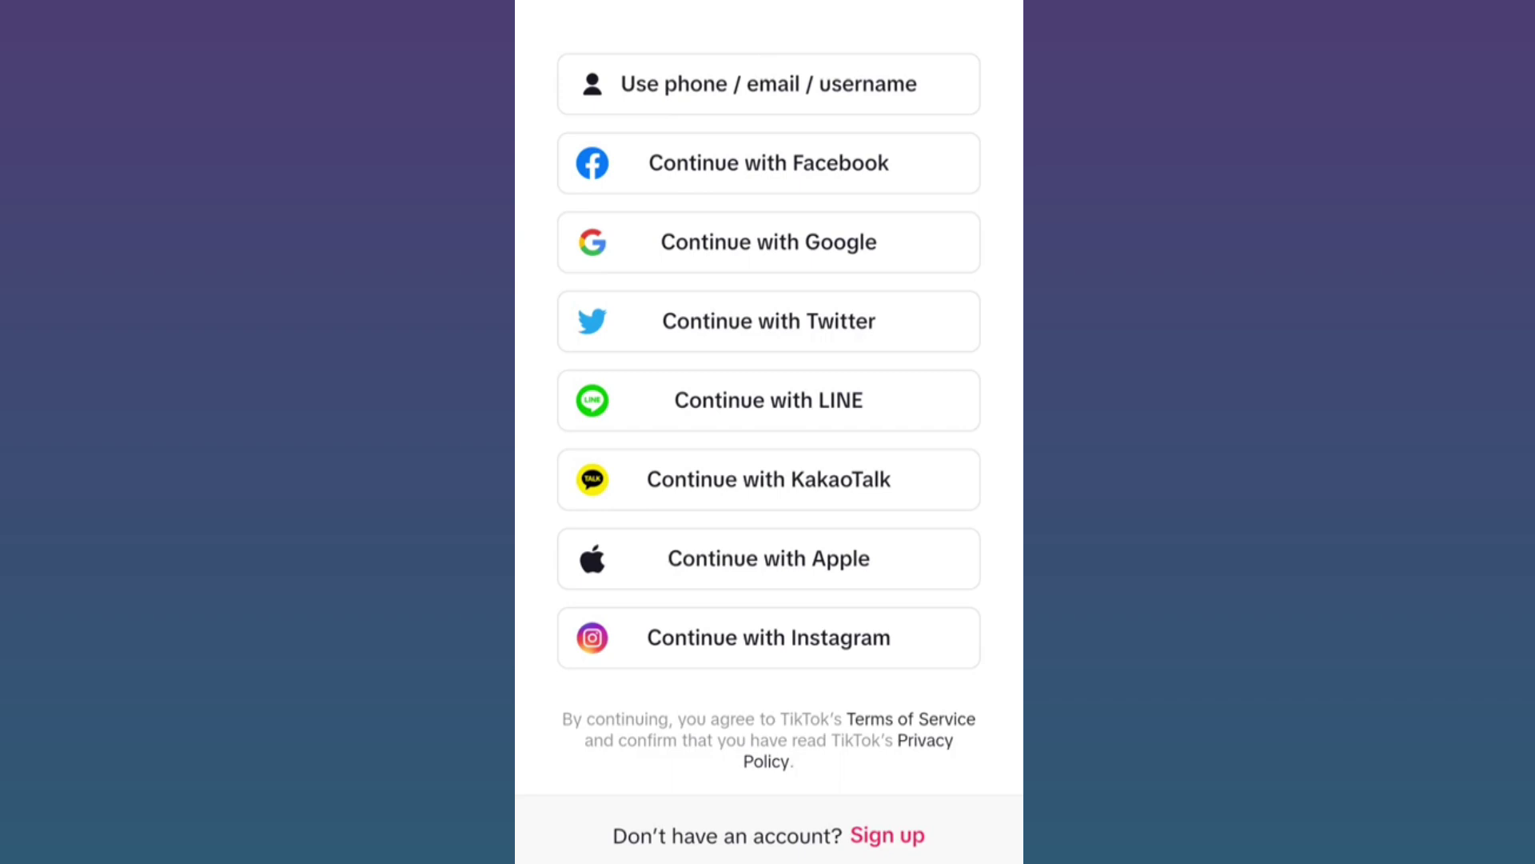
pyautogui.scroll(3, 768, 360)
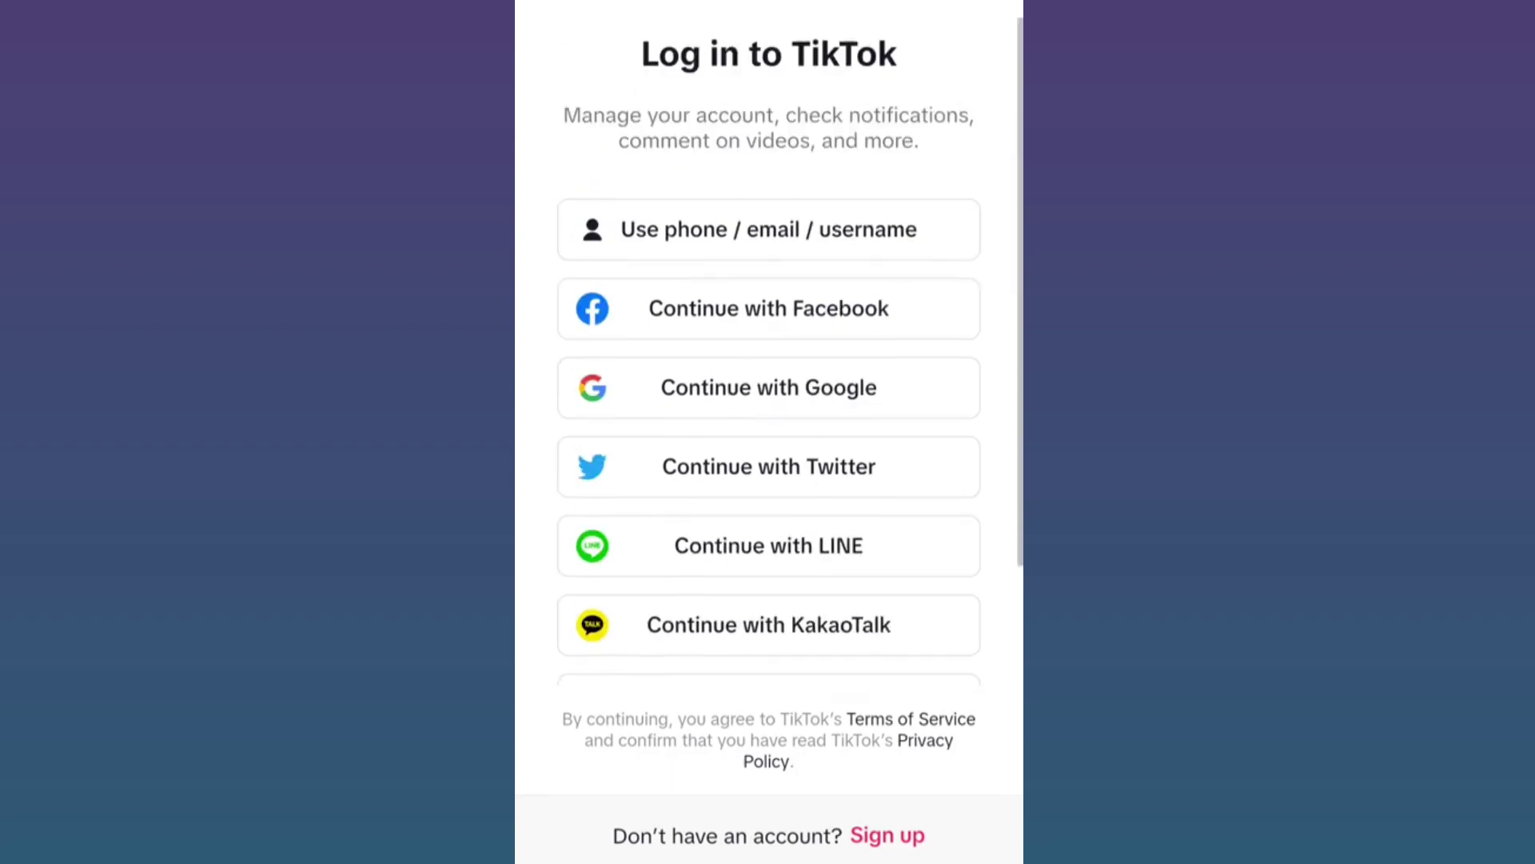
pyautogui.click(768, 229)
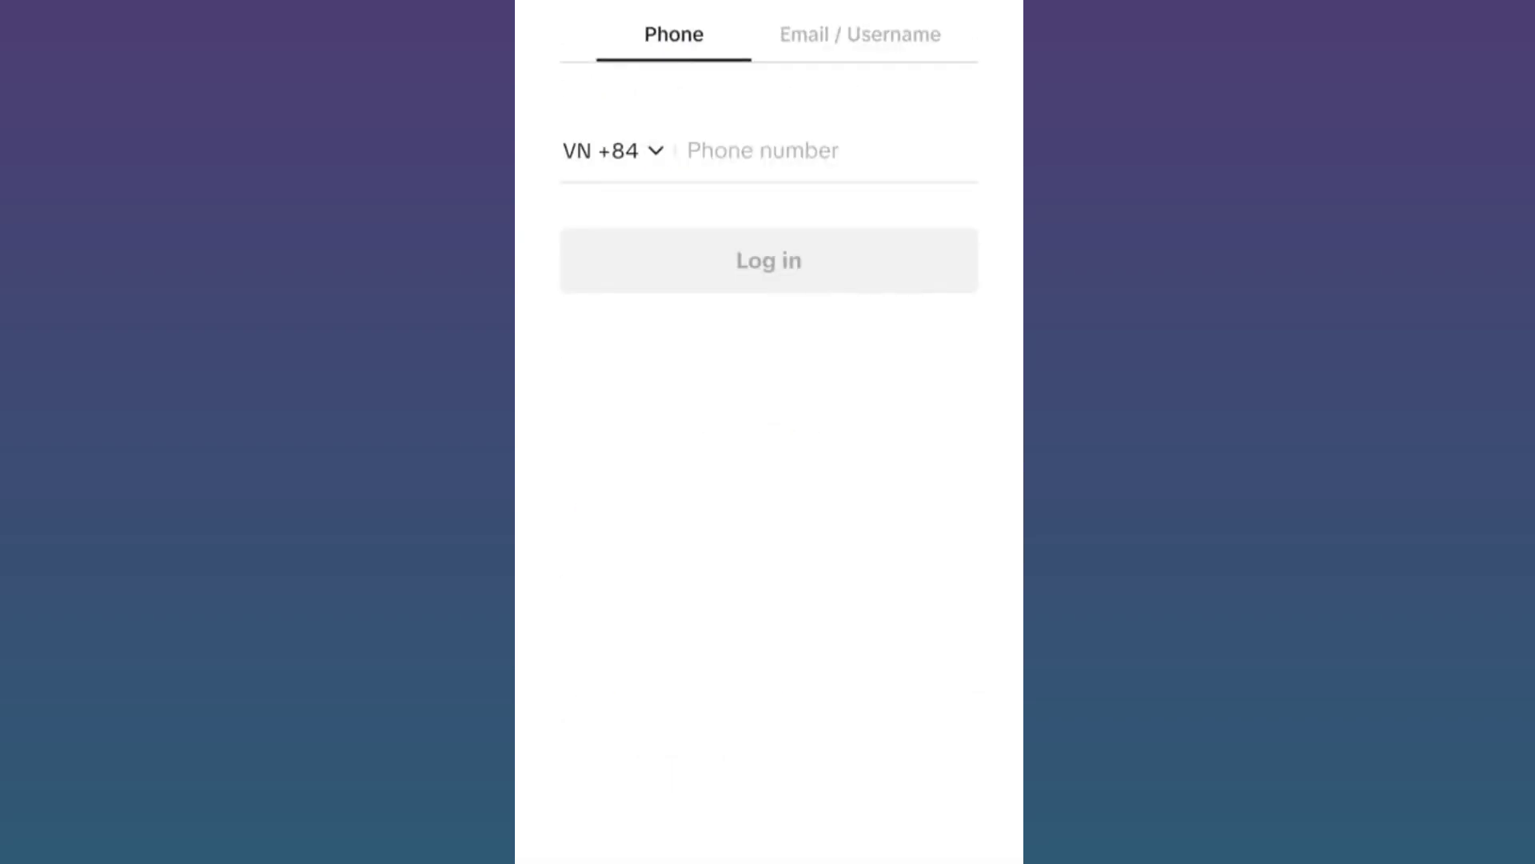
pyautogui.click(860, 33)
pyautogui.click(768, 149)
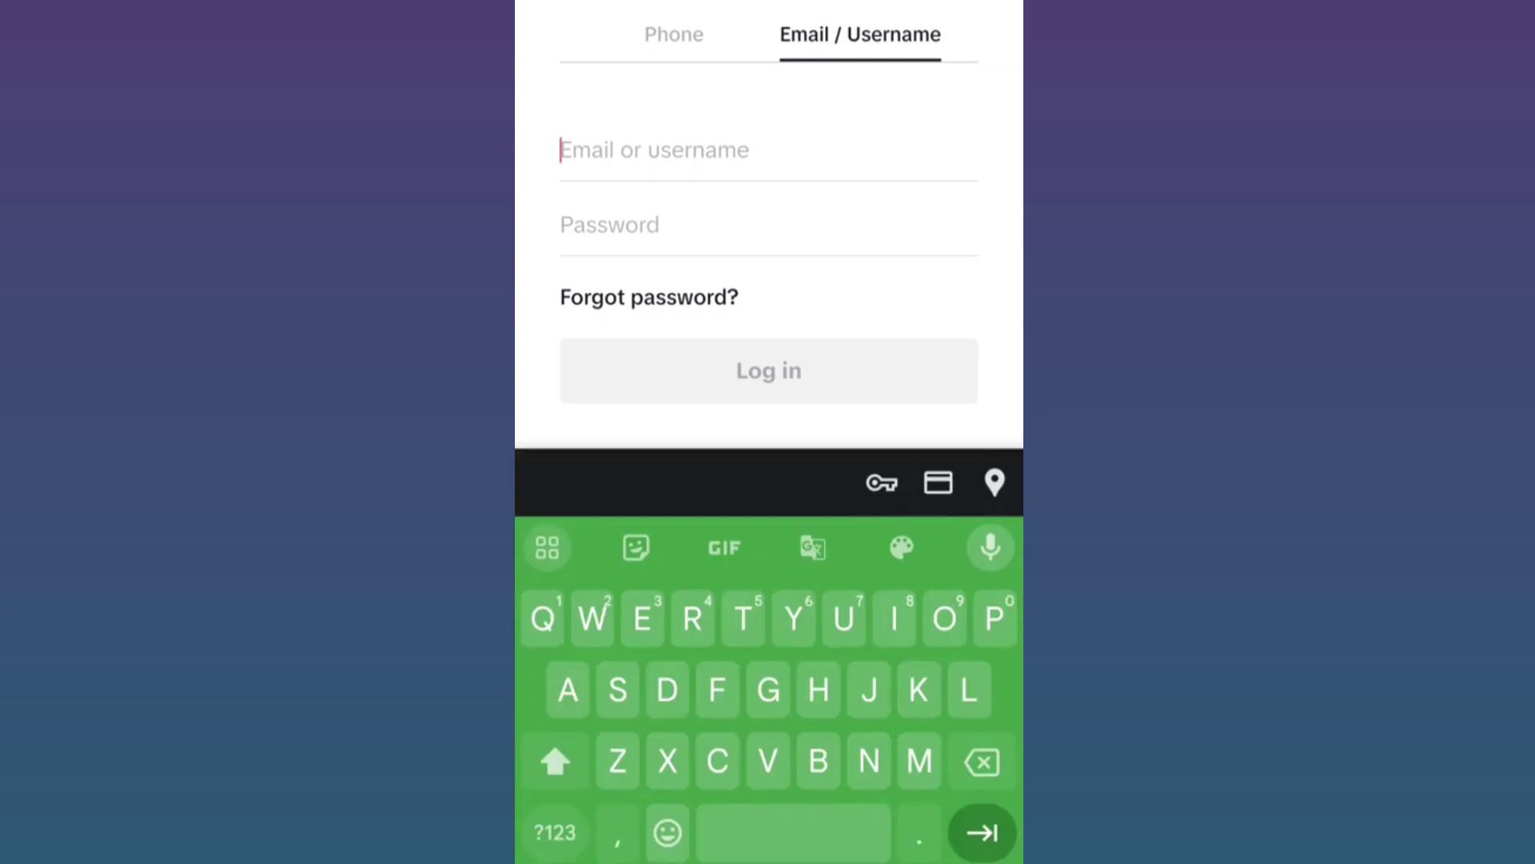
pyautogui.write('Type u')
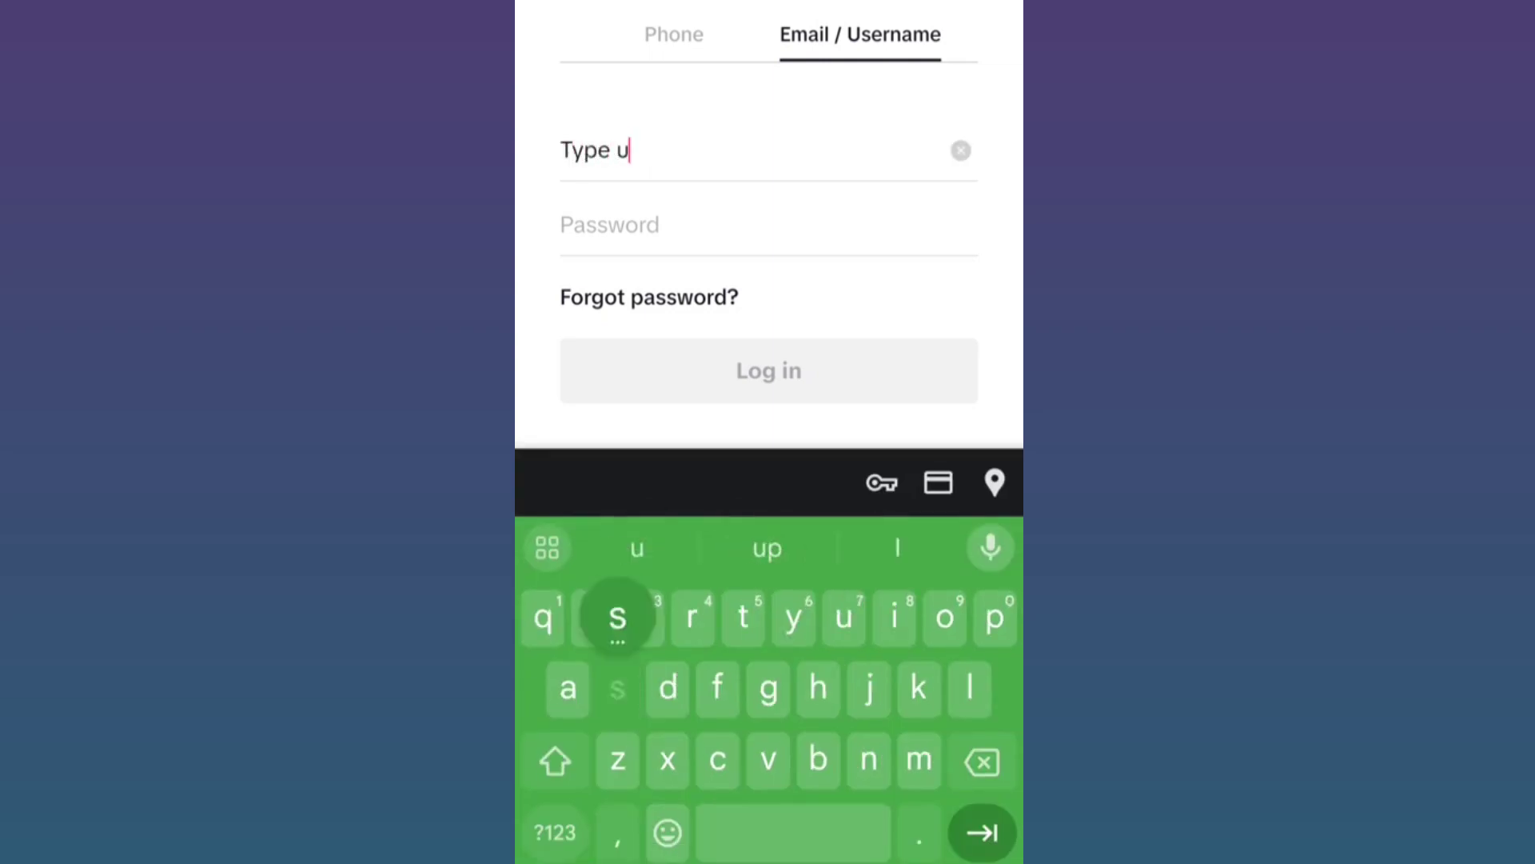
pyautogui.write('ser na')
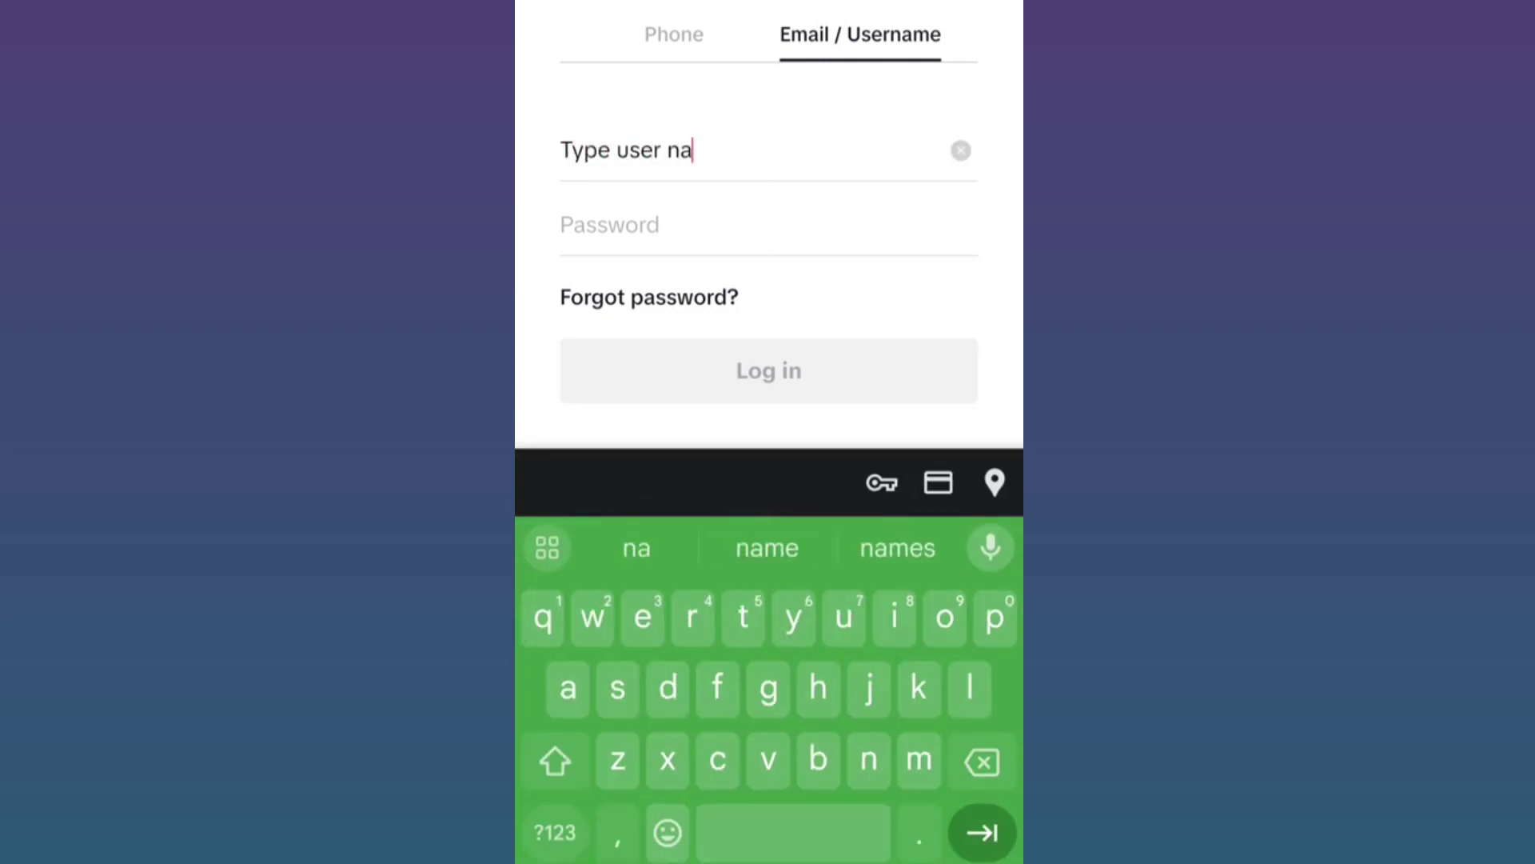
pyautogui.write('me')
# Bring up the 'Reset password with:' prompt offering phone number or email.
pyautogui.click(648, 297)
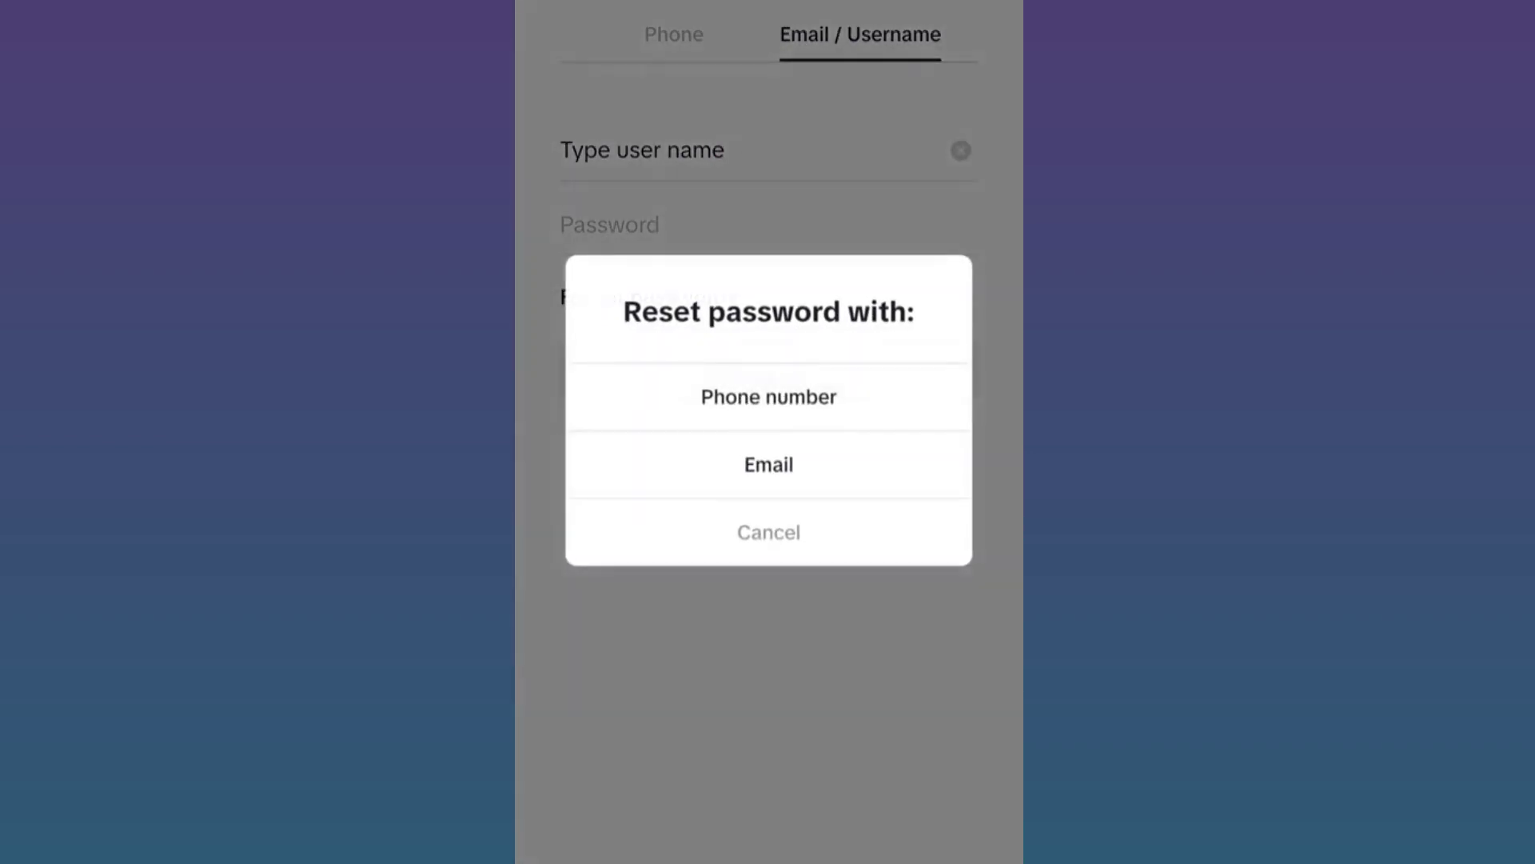